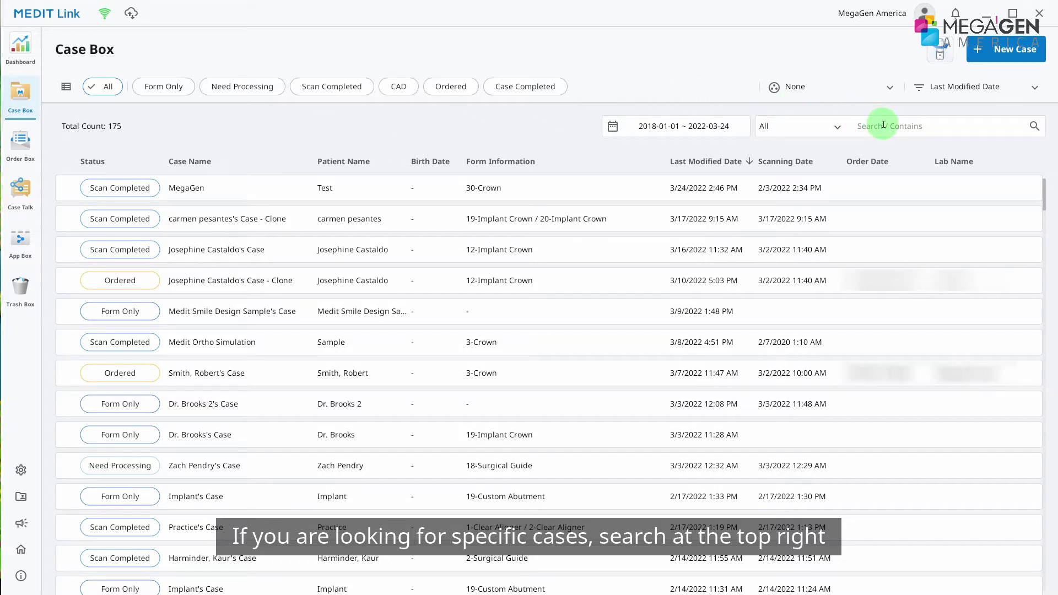
Step: Search for 'MegaG', open the MegaGen (Test) case, and rotate its jaw scan
{"action": "type", "text": "MegaGen"}
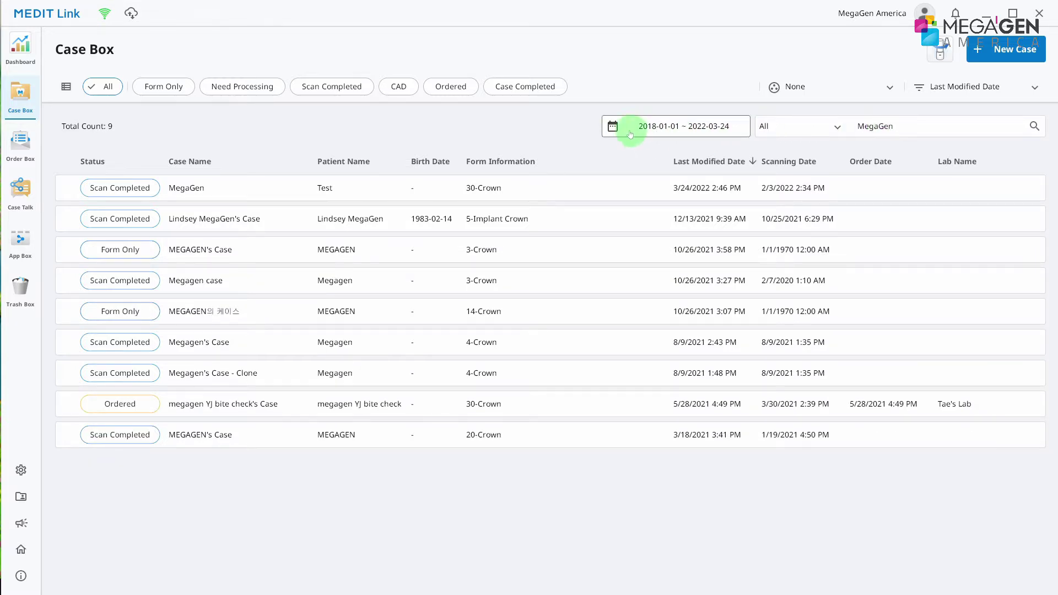
{"action": "left_click", "coordinate": [566, 186]}
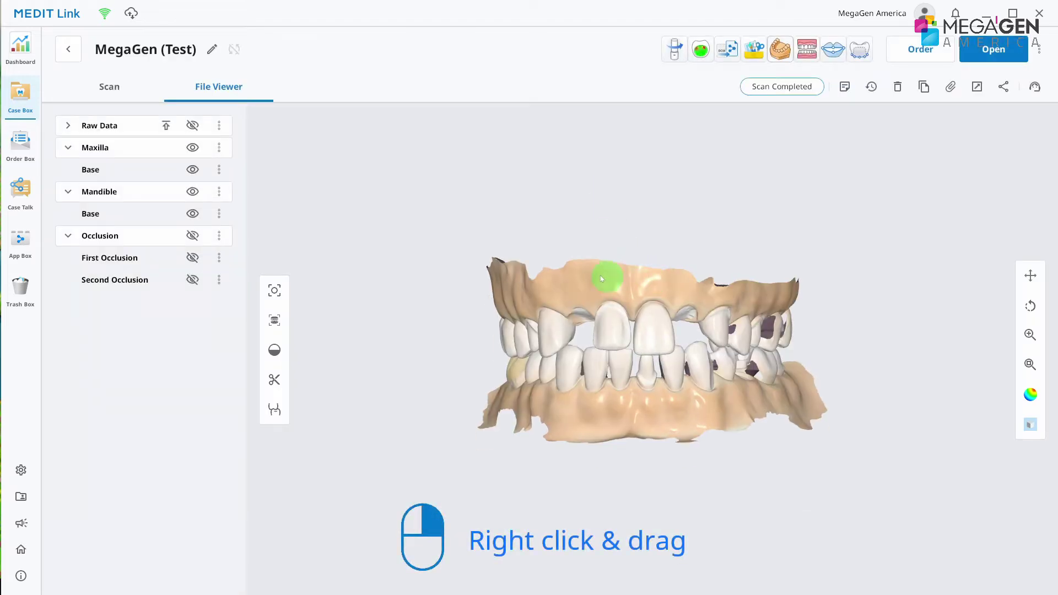
{"action": "right_click_drag", "start_coordinate": [548, 299], "coordinate": [367, 250]}
Step: Show the maxilla, mandible and occlusion scans in a frontal view, then bring up the order form
{"action": "left_click", "coordinate": [193, 147]}
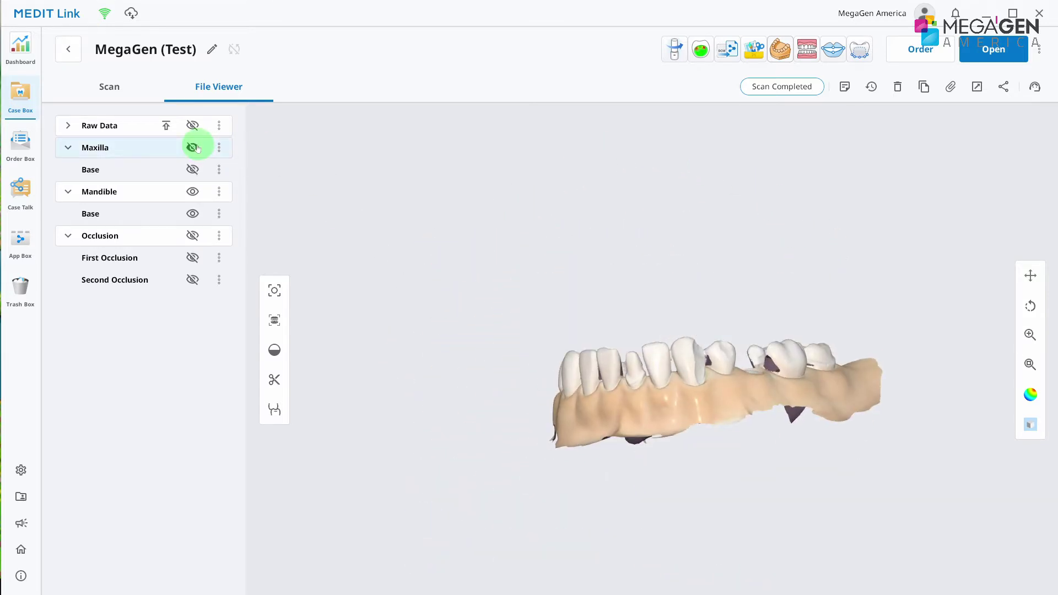
{"action": "left_click", "coordinate": [192, 147]}
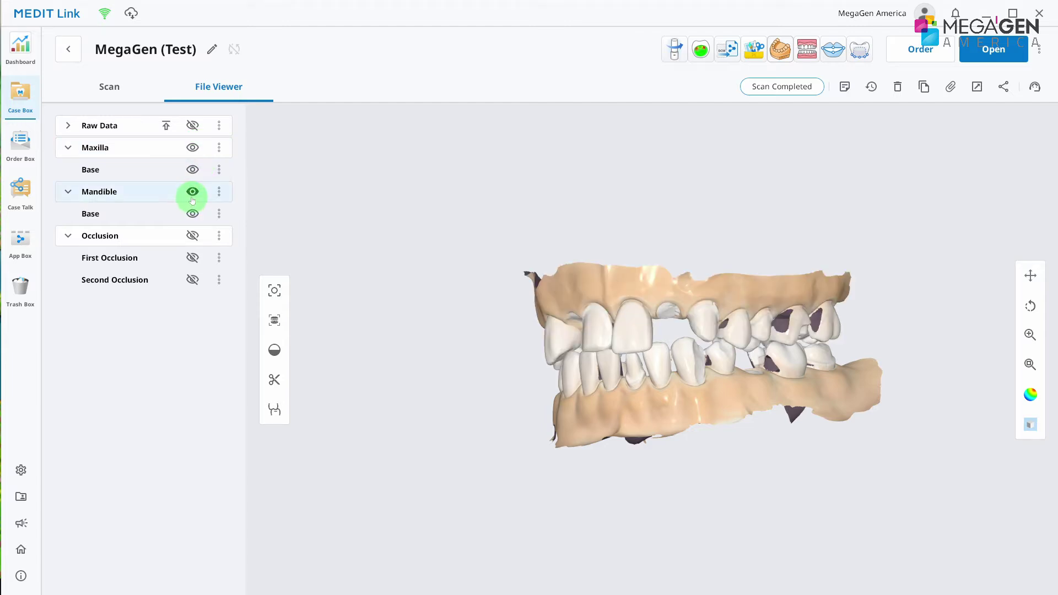
{"action": "left_click", "coordinate": [192, 212]}
{"action": "left_click", "coordinate": [193, 193]}
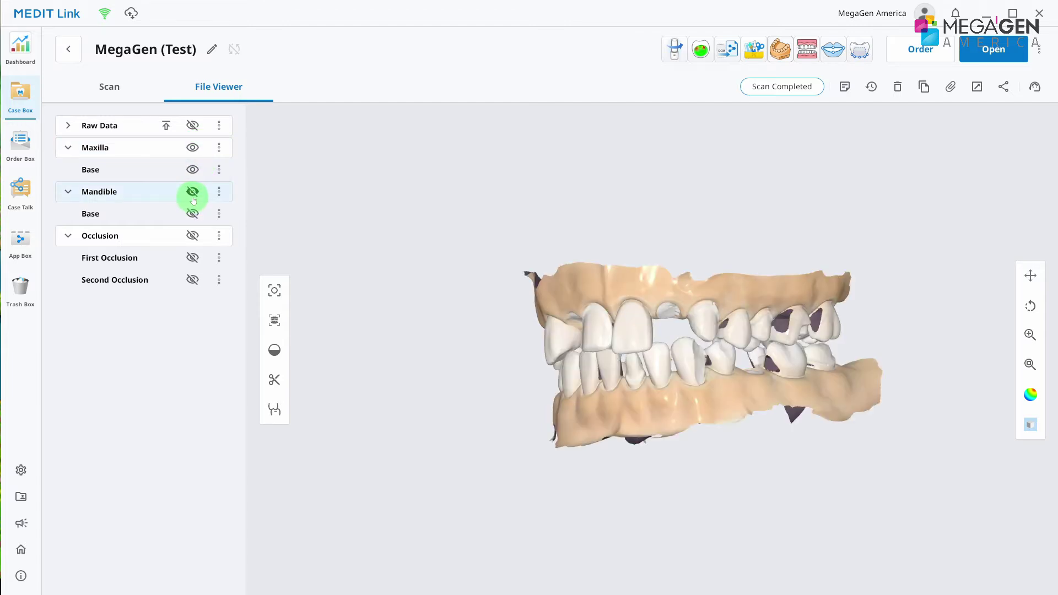
{"action": "left_click", "coordinate": [193, 236]}
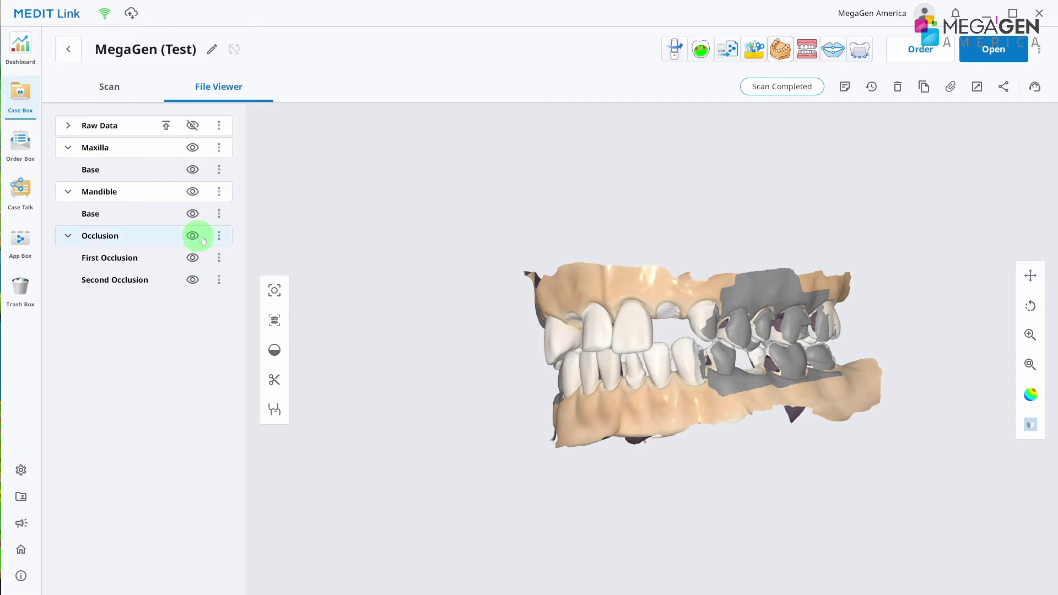
{"action": "right_click_drag", "start_coordinate": [449, 288], "coordinate": [691, 283]}
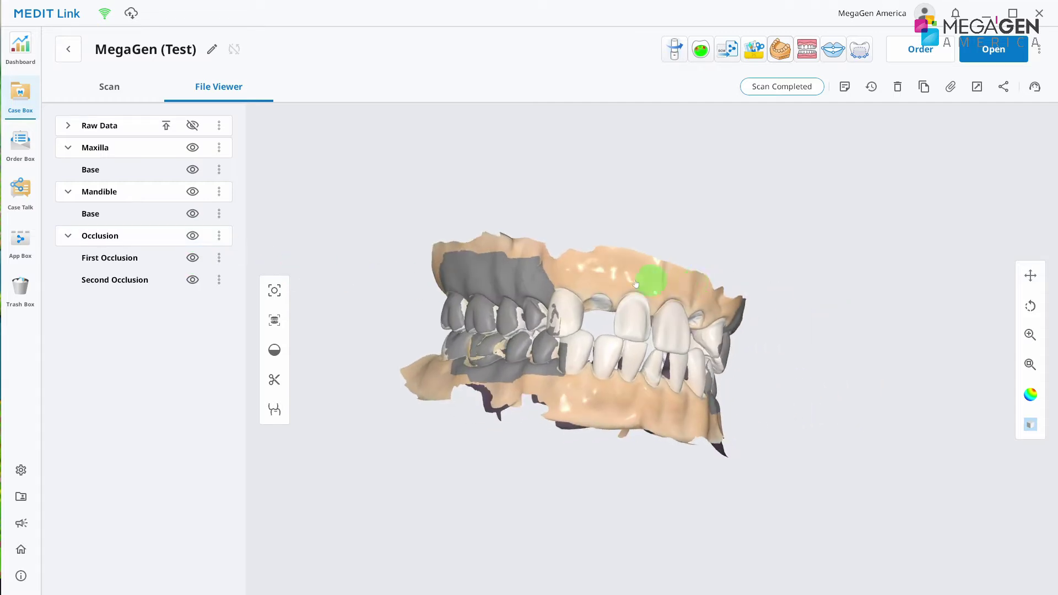
{"action": "left_click", "coordinate": [116, 84]}
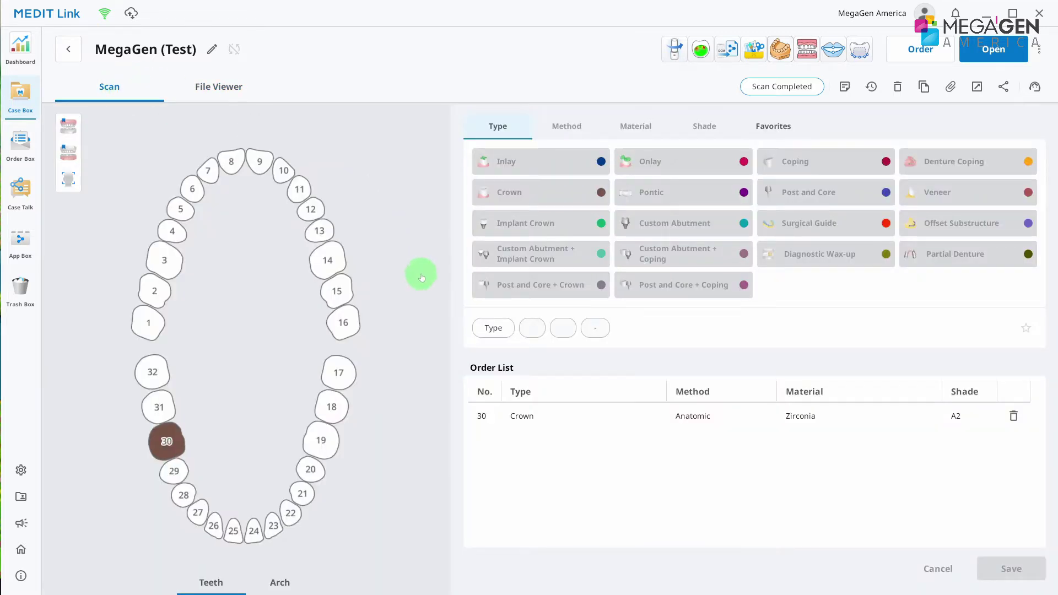
Step: Confirm tooth 30 as an Anatomic Zirconia Crown in shade A2, then view the dashboard
{"action": "left_click", "coordinate": [572, 421]}
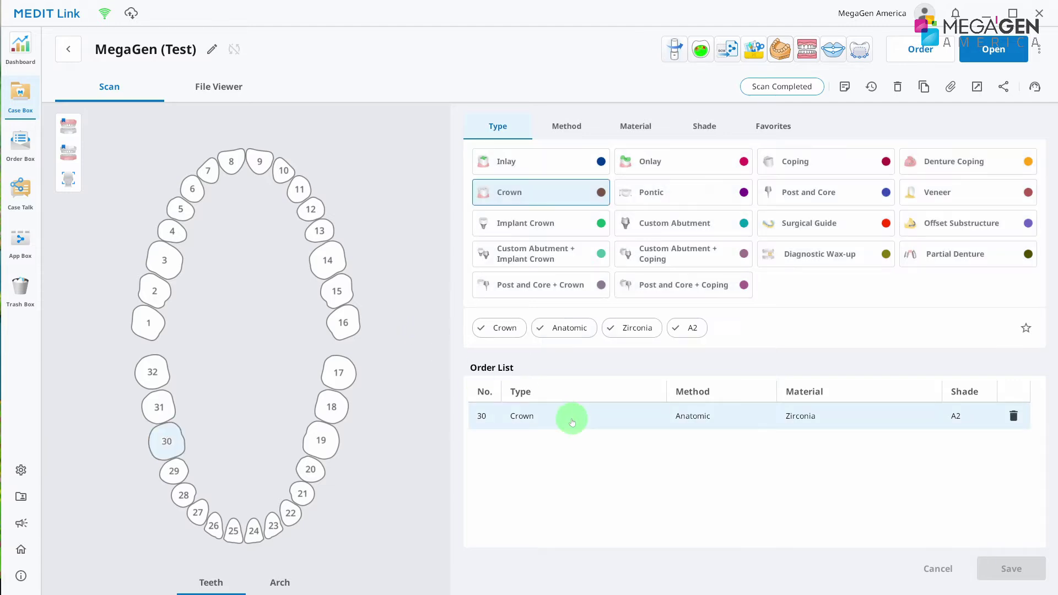
{"action": "left_click", "coordinate": [557, 194]}
{"action": "left_click", "coordinate": [560, 168]}
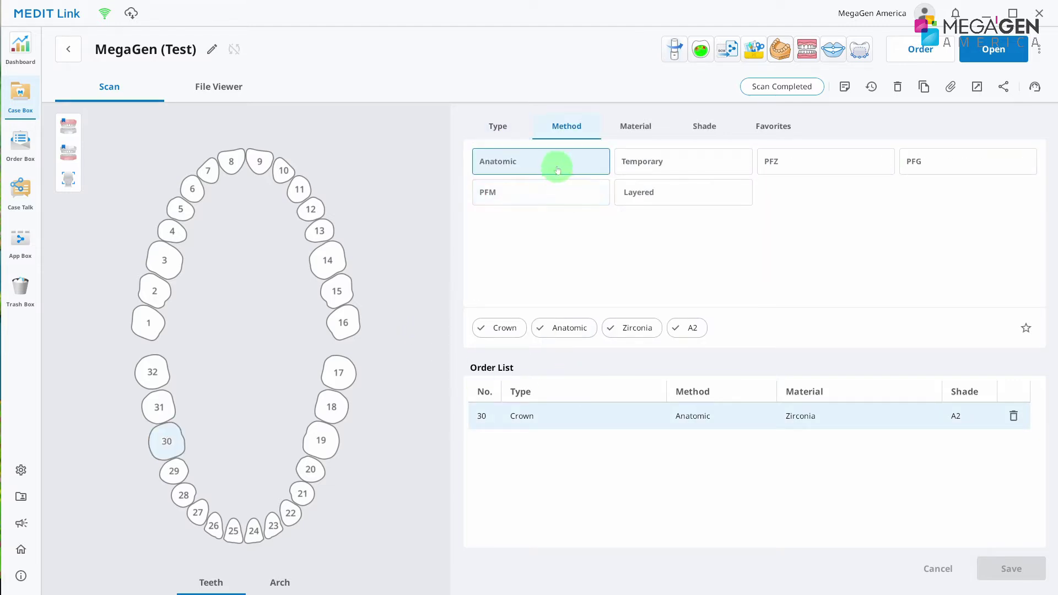
{"action": "left_click", "coordinate": [664, 178]}
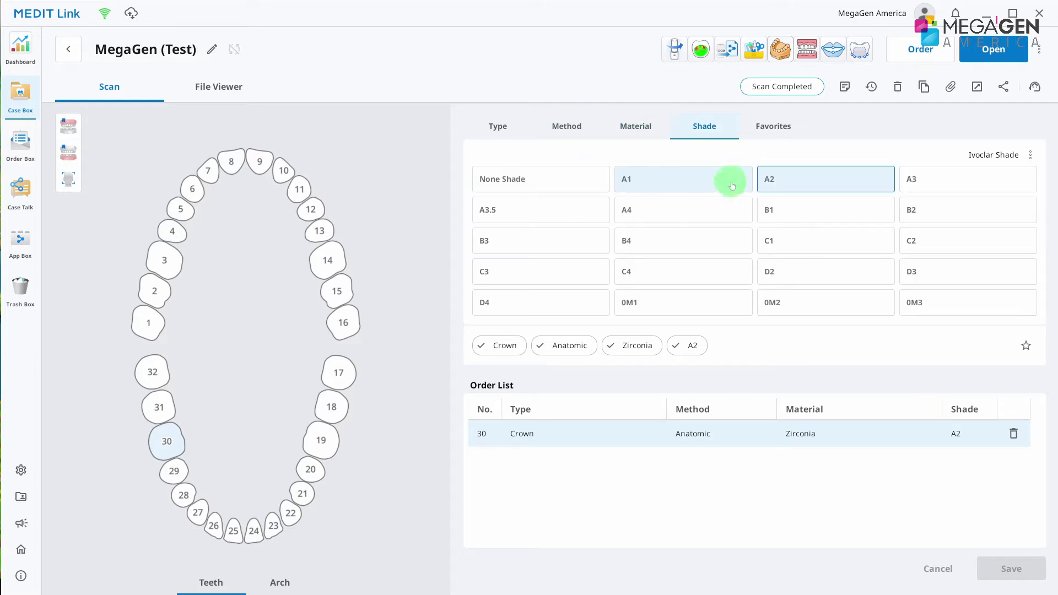
{"action": "left_click", "coordinate": [799, 186]}
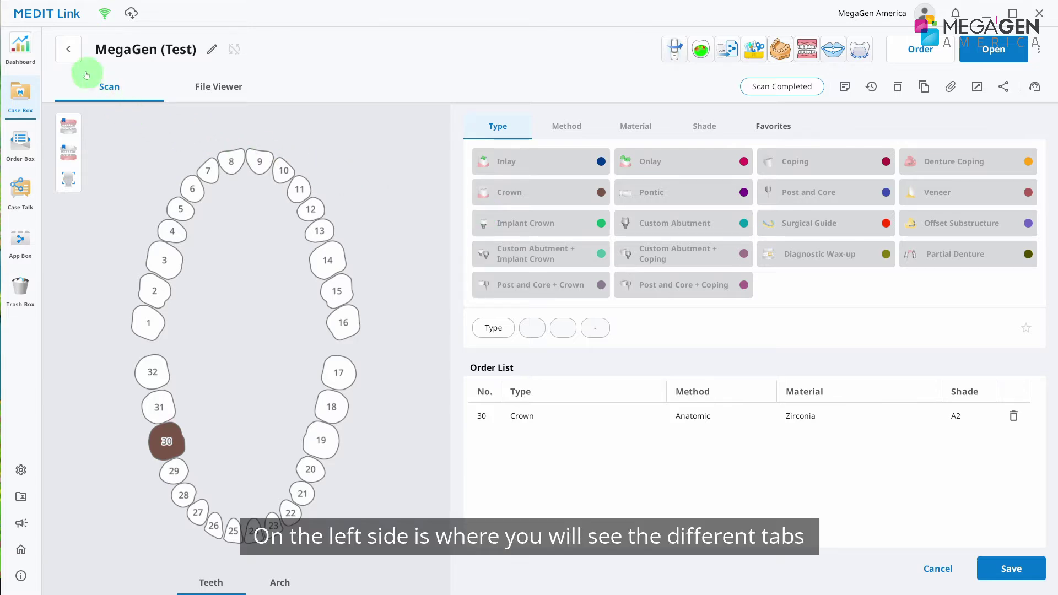
{"action": "left_click", "coordinate": [22, 48]}
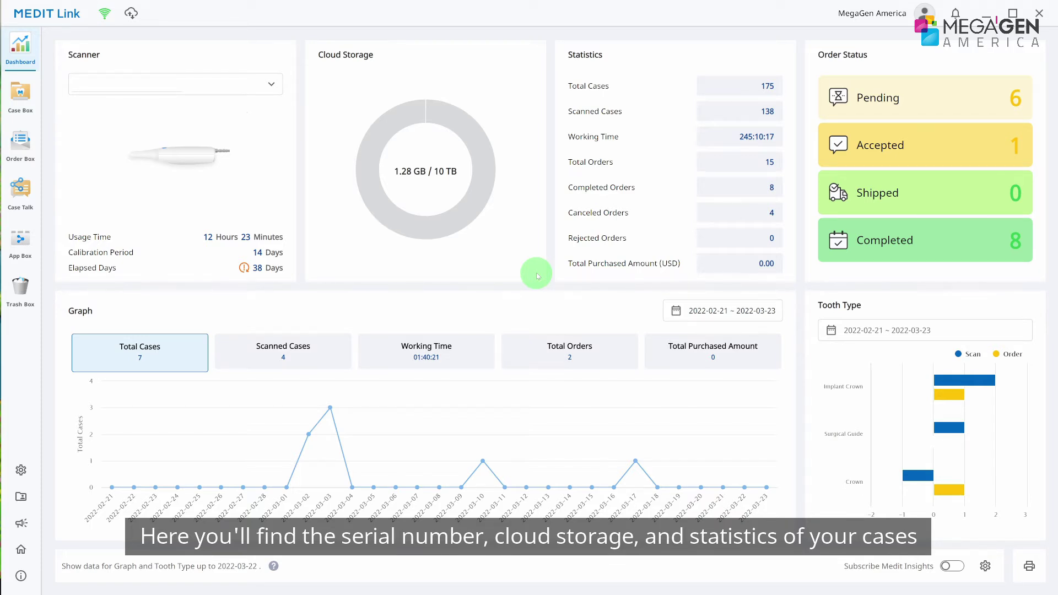
Step: Open the Order Box to review the 19 lab orders and their statuses
{"action": "left_click", "coordinate": [30, 159]}
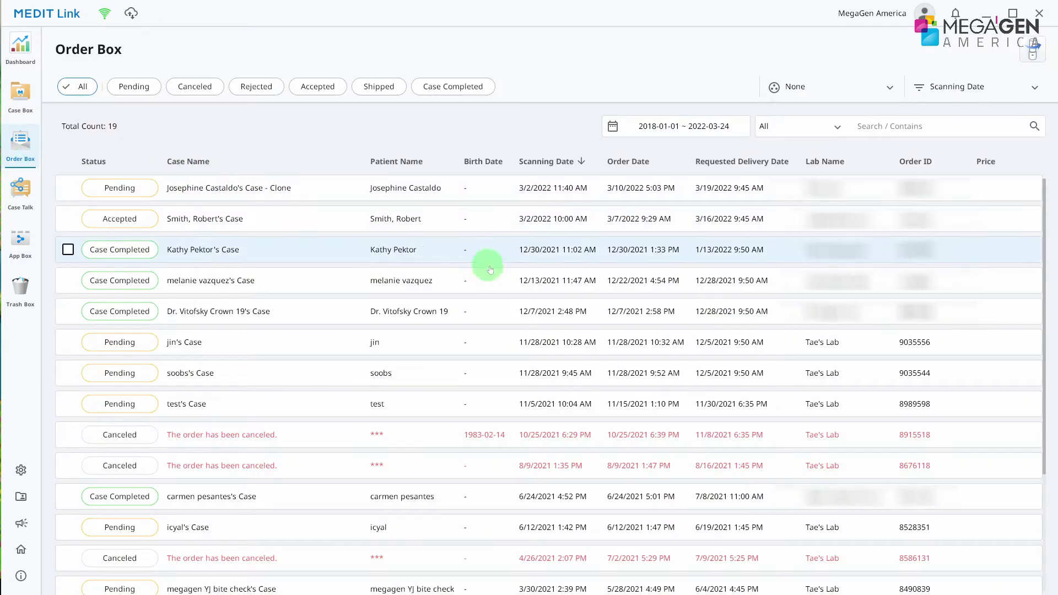
Step: Go to the Case Talk page, which lists no shared cases yet
{"action": "left_click", "coordinate": [35, 212]}
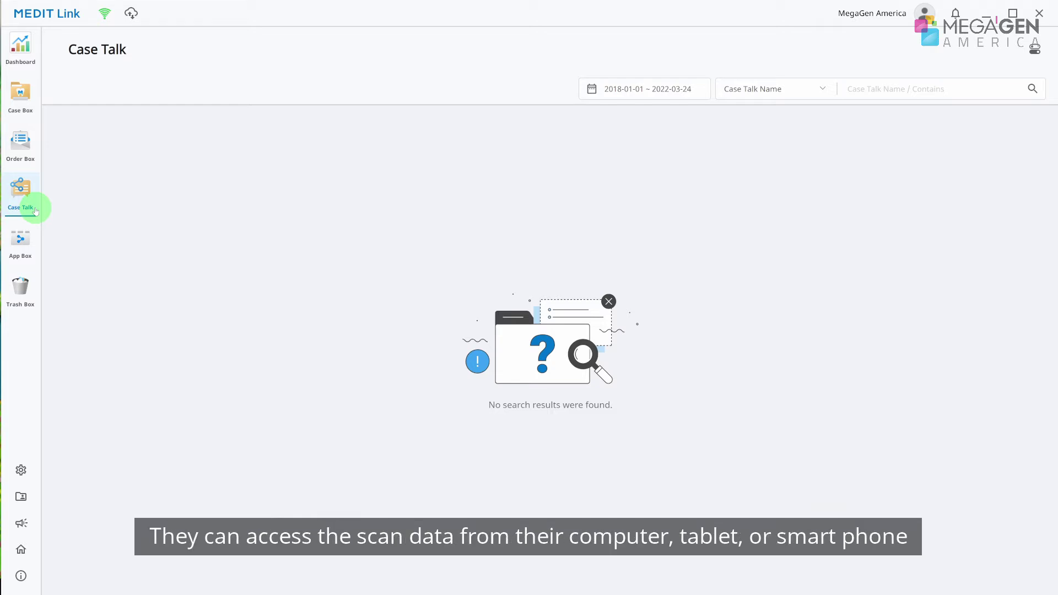
Step: Reopen the MegaGen (Test) case from Case Box and share its four scan files via Case Talk
{"action": "left_click", "coordinate": [22, 108]}
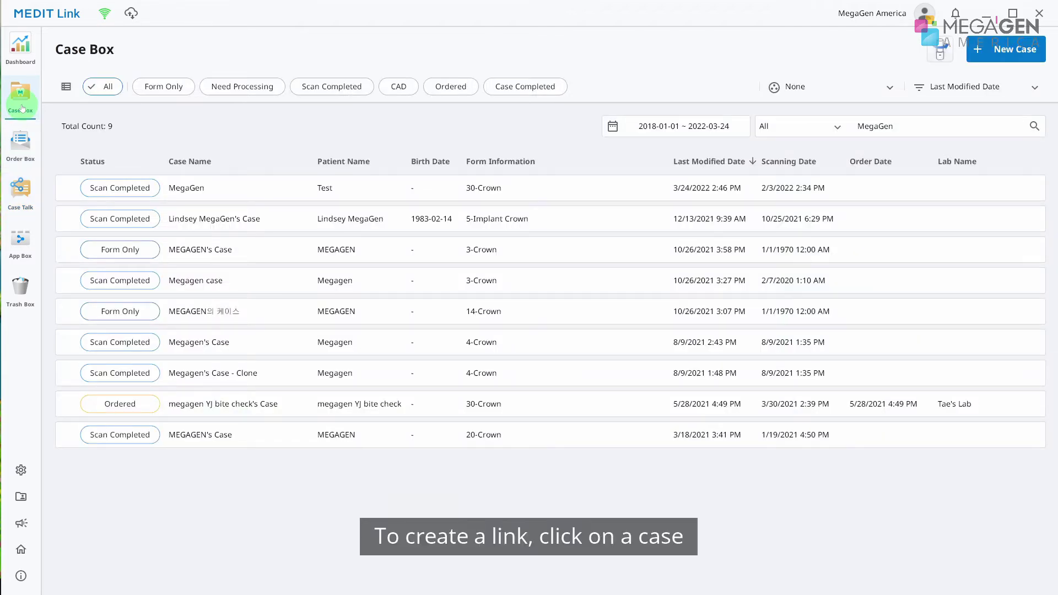
{"action": "left_click", "coordinate": [221, 190]}
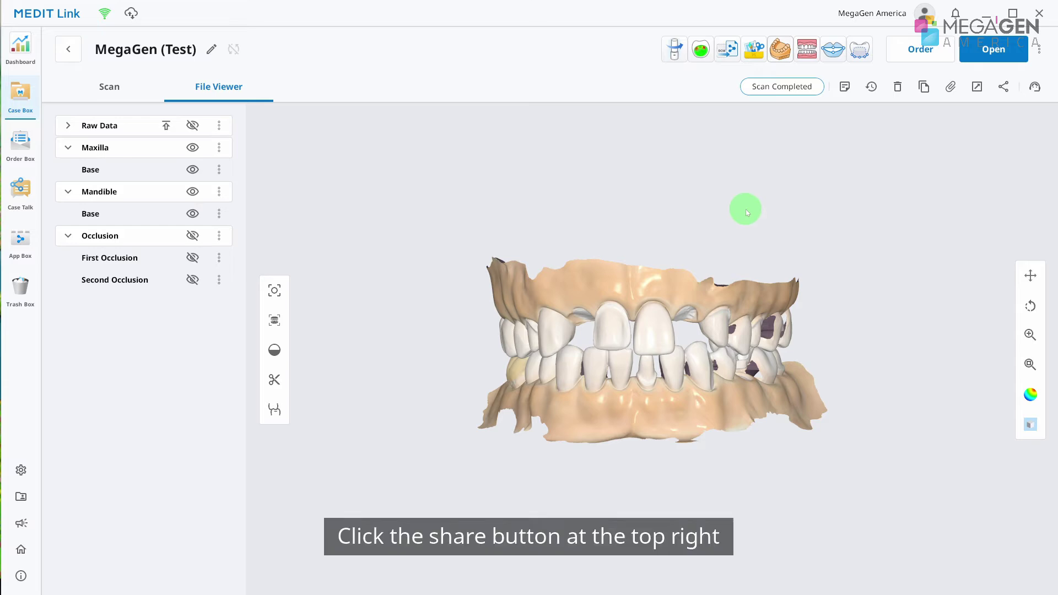
{"action": "left_click", "coordinate": [1004, 88]}
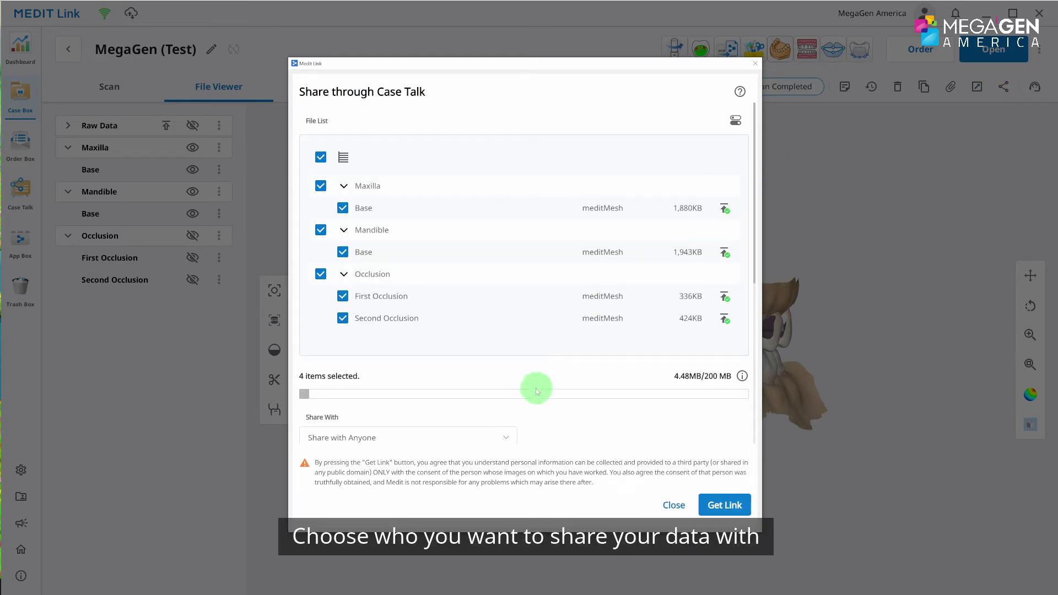
Step: Limit sharing to specific people and set Share via to My Partner
{"action": "scroll", "coordinate": [537, 390], "scroll_direction": "down", "scroll_amount": 3}
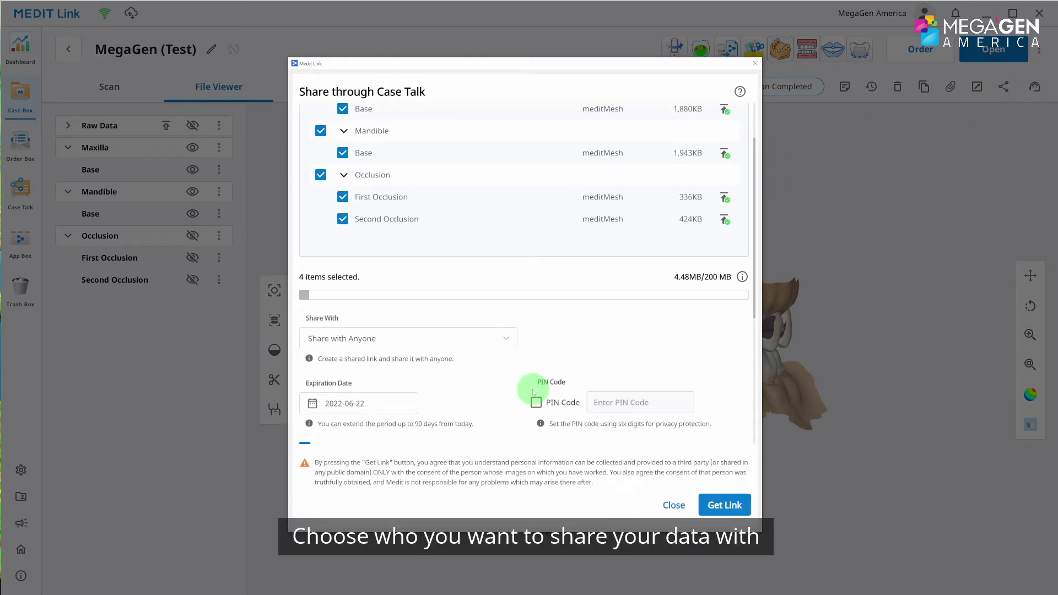
{"action": "left_click", "coordinate": [474, 342]}
{"action": "left_click", "coordinate": [407, 385]}
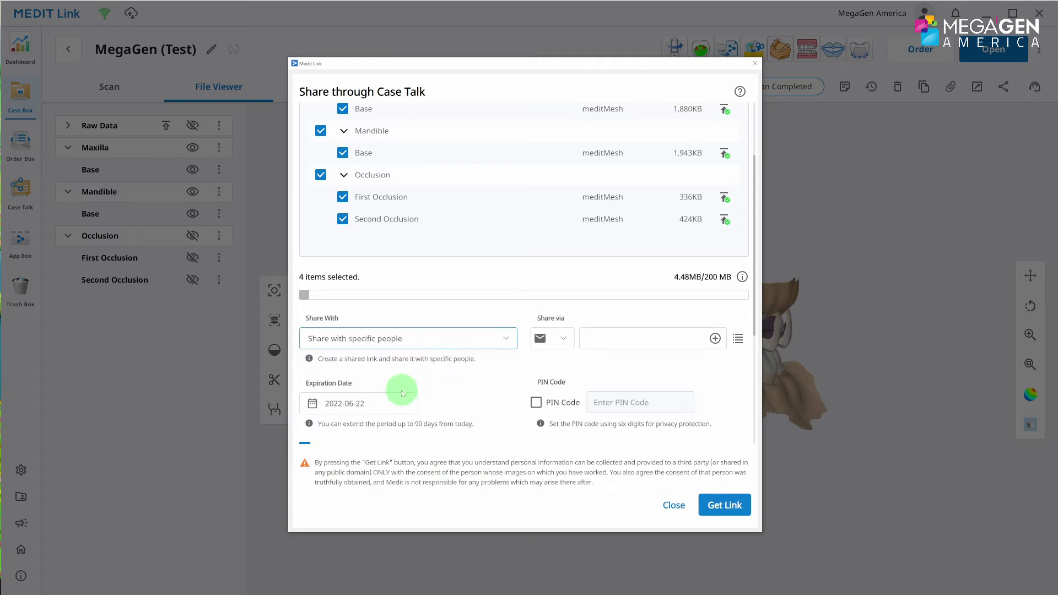
{"action": "scroll", "coordinate": [441, 394], "scroll_direction": "down", "scroll_amount": 1}
{"action": "left_click", "coordinate": [563, 307]}
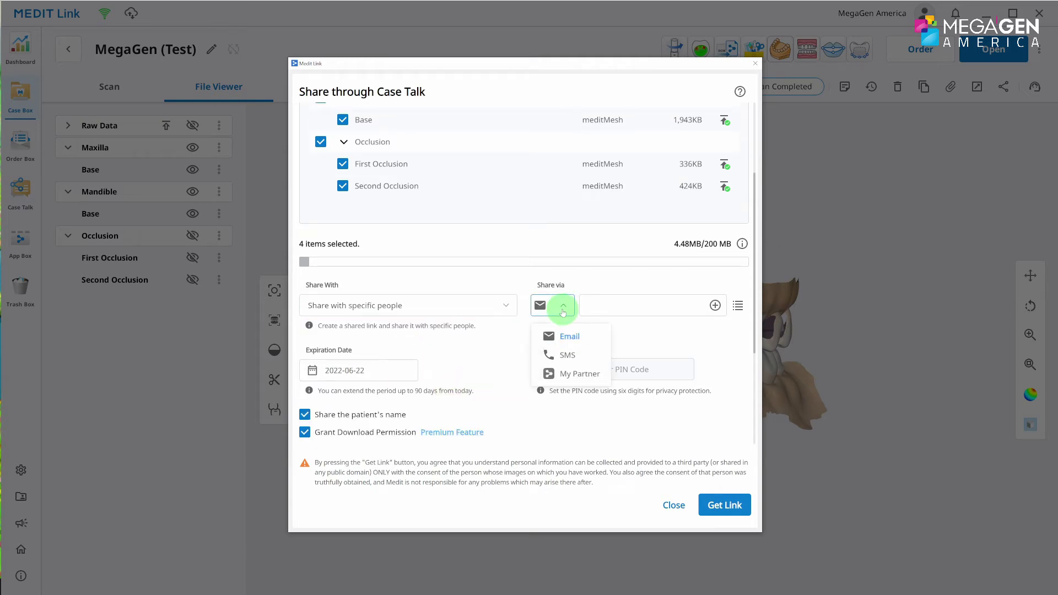
{"action": "left_click", "coordinate": [566, 355]}
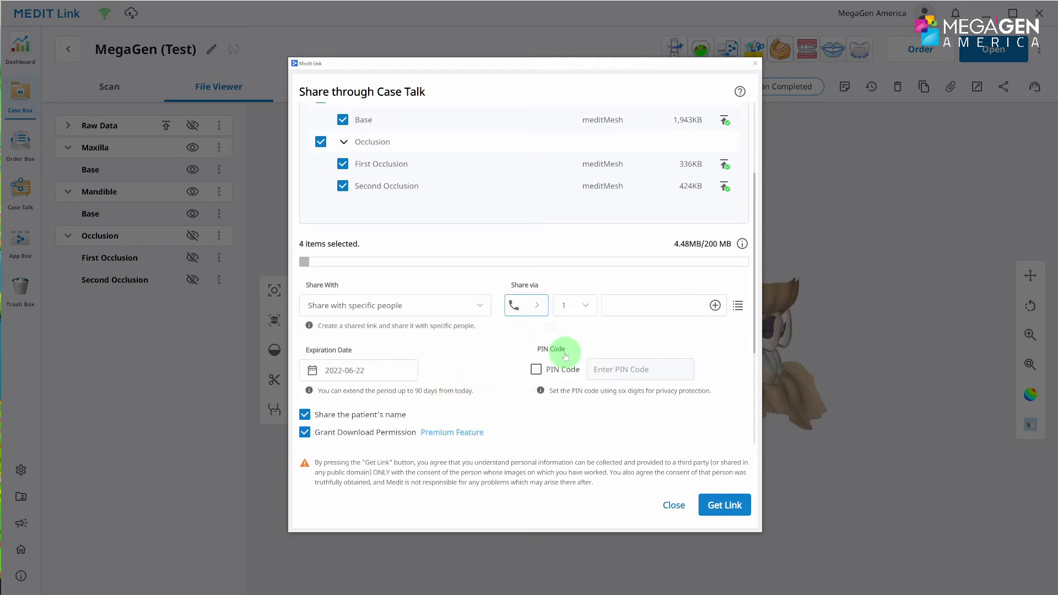
{"action": "left_click", "coordinate": [538, 309]}
{"action": "left_click", "coordinate": [547, 374]}
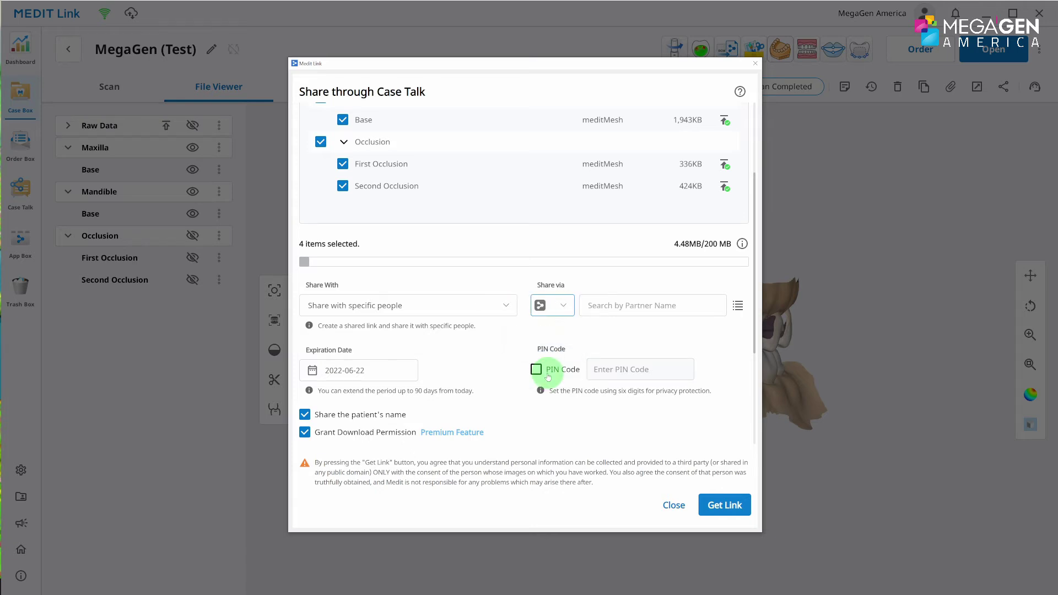
Step: Set the link expiration to 2022-06-01, generate the Case Talk link, and close the confirmation
{"action": "left_click", "coordinate": [407, 370]}
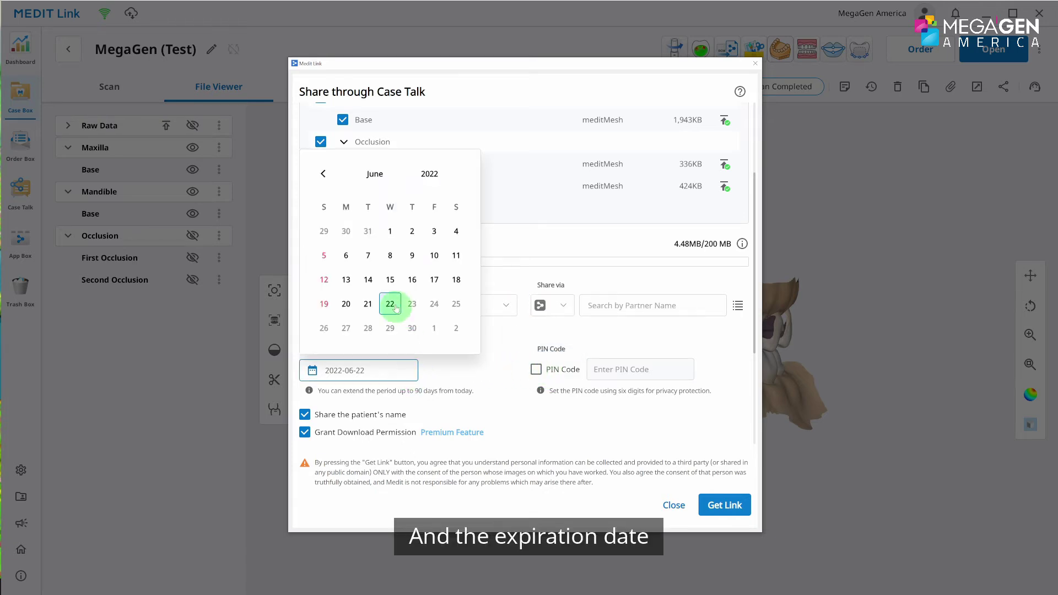
{"action": "left_click", "coordinate": [390, 231]}
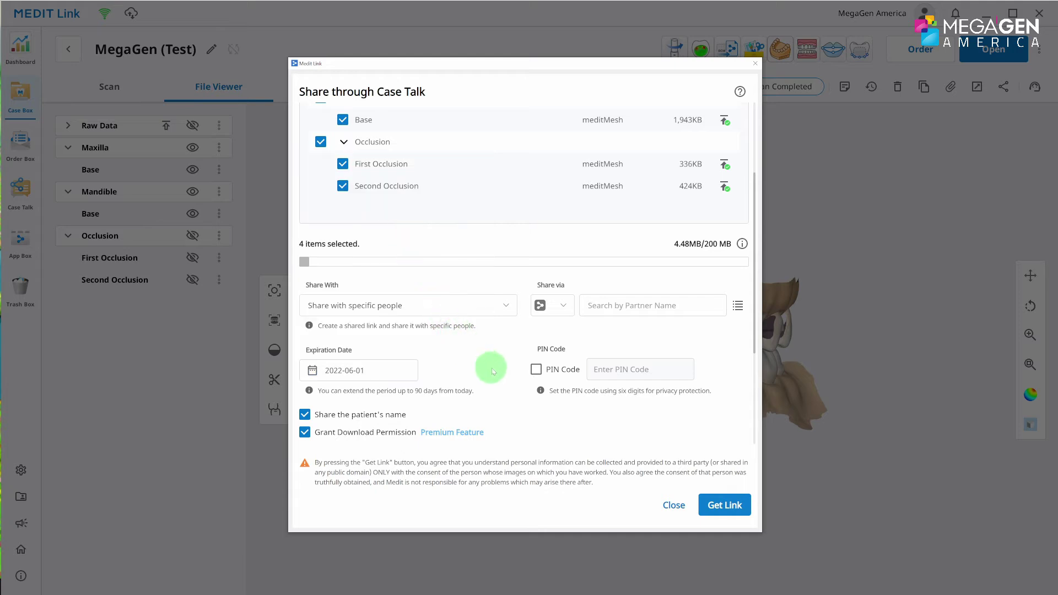
{"action": "scroll", "coordinate": [496, 373], "scroll_direction": "down", "scroll_amount": 4}
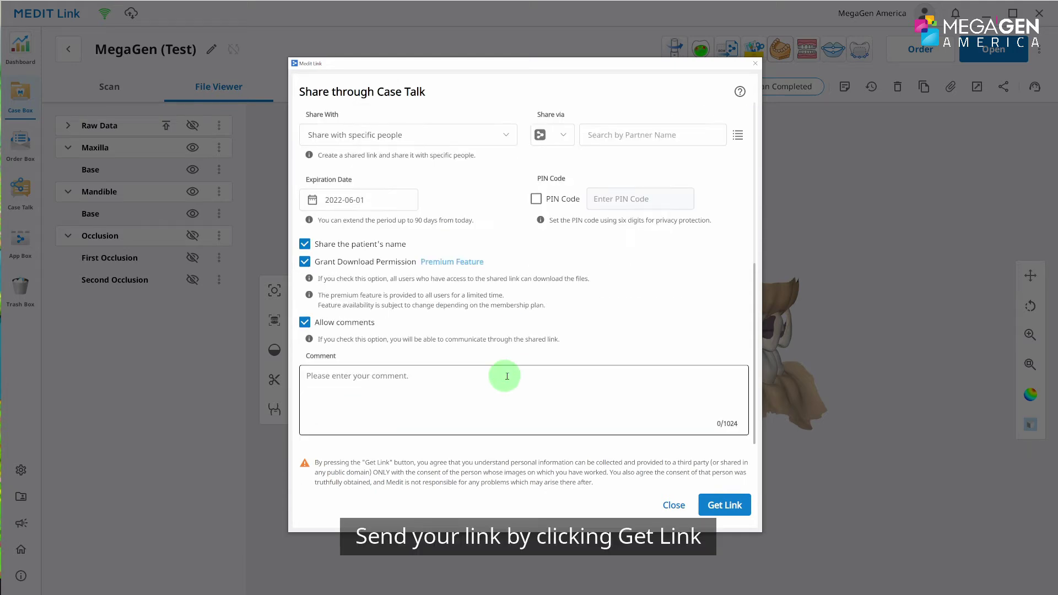
{"action": "left_click", "coordinate": [726, 505]}
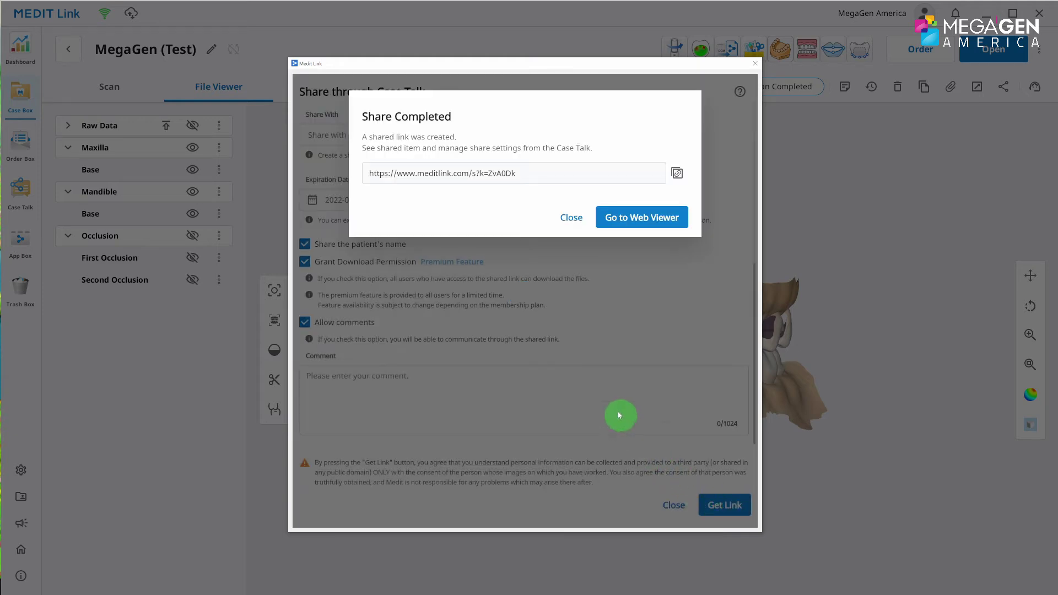
{"action": "left_click", "coordinate": [566, 220]}
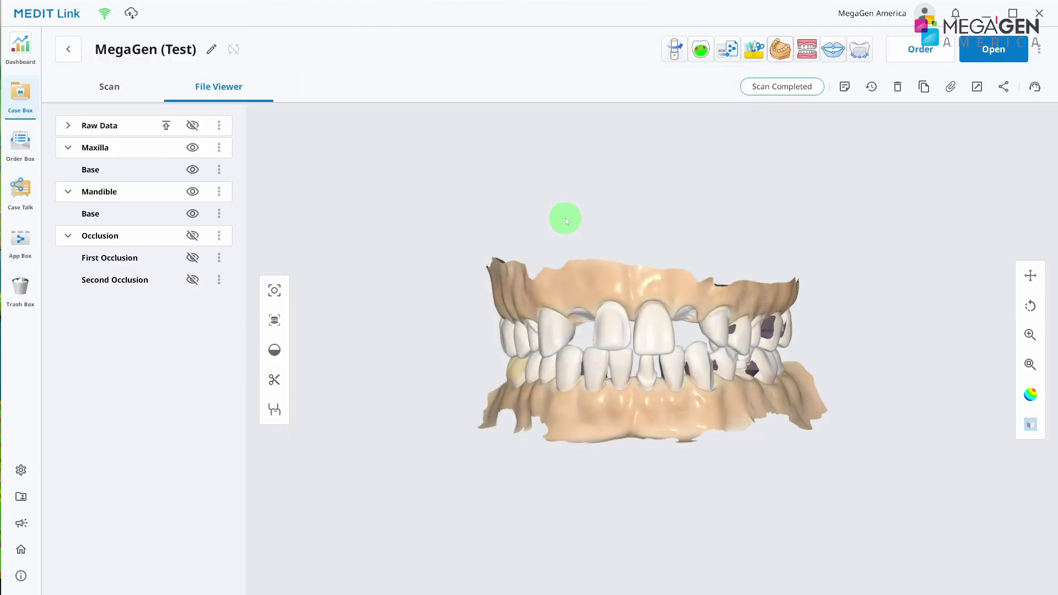
Step: Open the shared case from Case Talk, rotate its dental model, then browse the App Box
{"action": "left_click", "coordinate": [32, 201]}
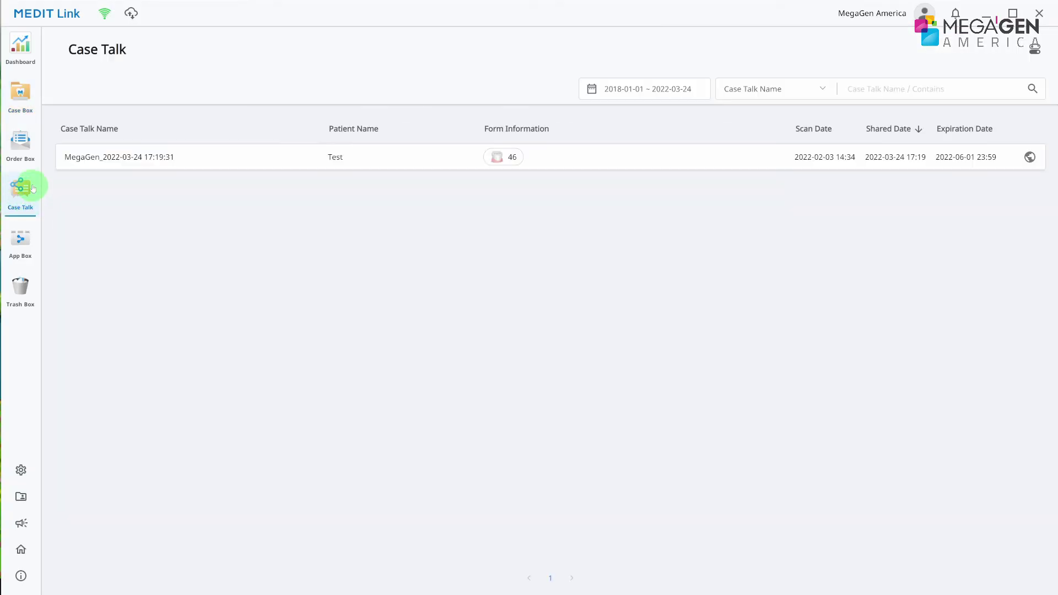
{"action": "left_click", "coordinate": [361, 160]}
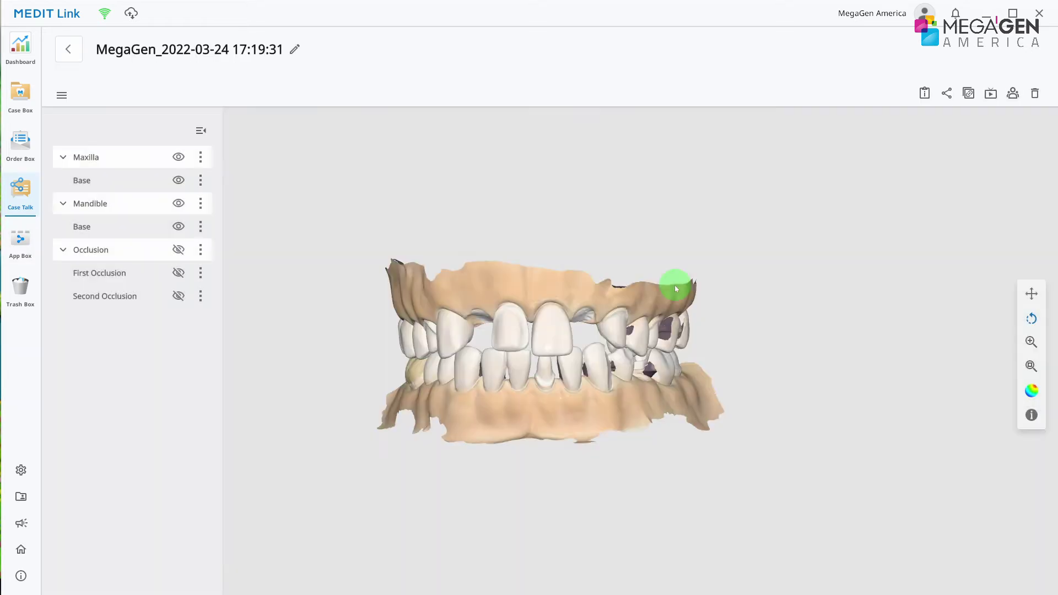
{"action": "left_click_drag", "start_coordinate": [675, 288], "coordinate": [410, 186]}
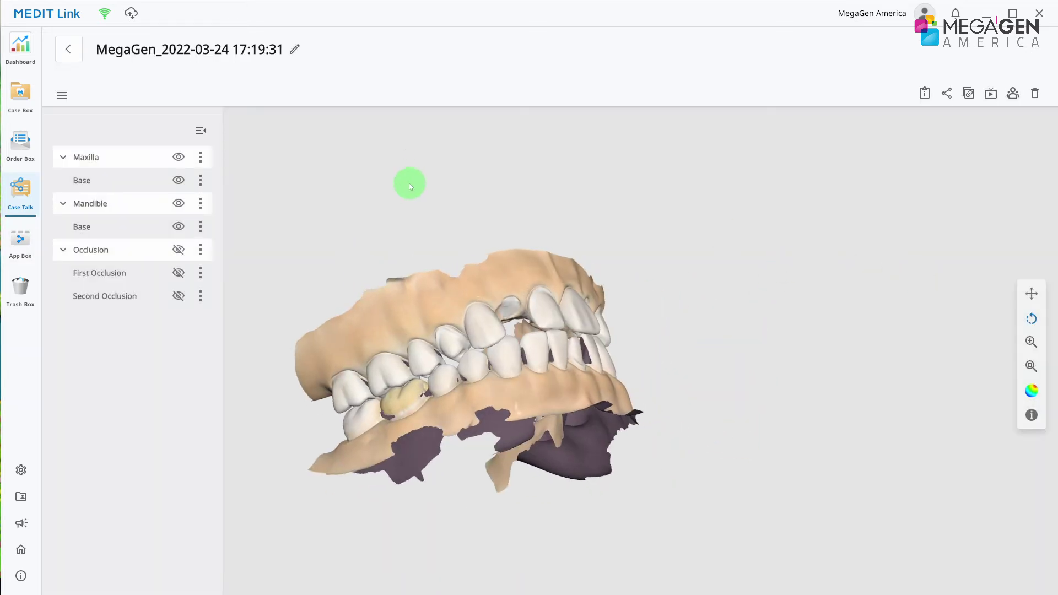
{"action": "left_click", "coordinate": [25, 251]}
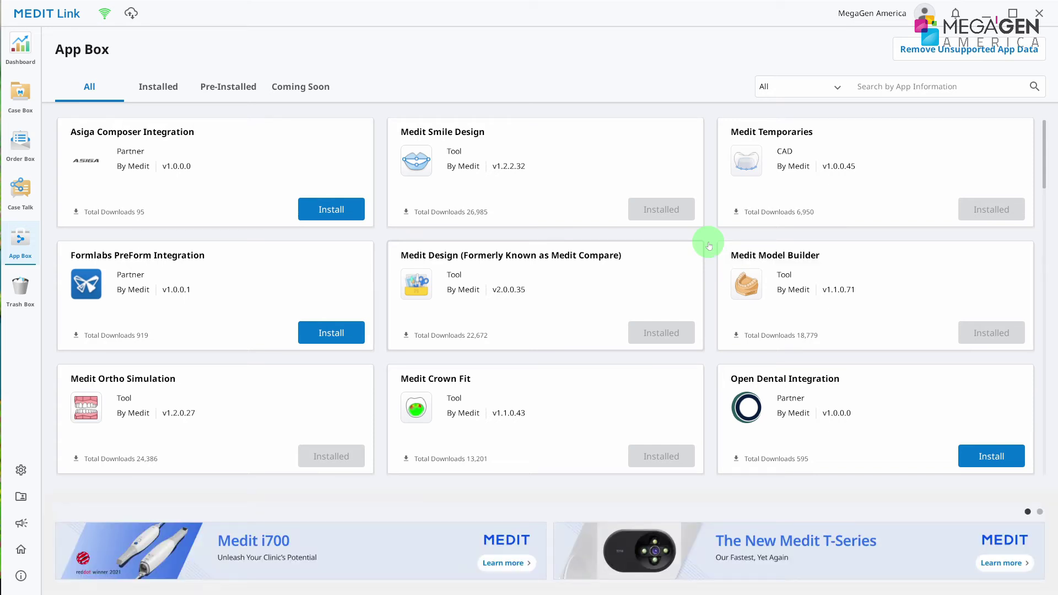
{"action": "scroll", "coordinate": [710, 245], "scroll_direction": "down", "scroll_amount": 4}
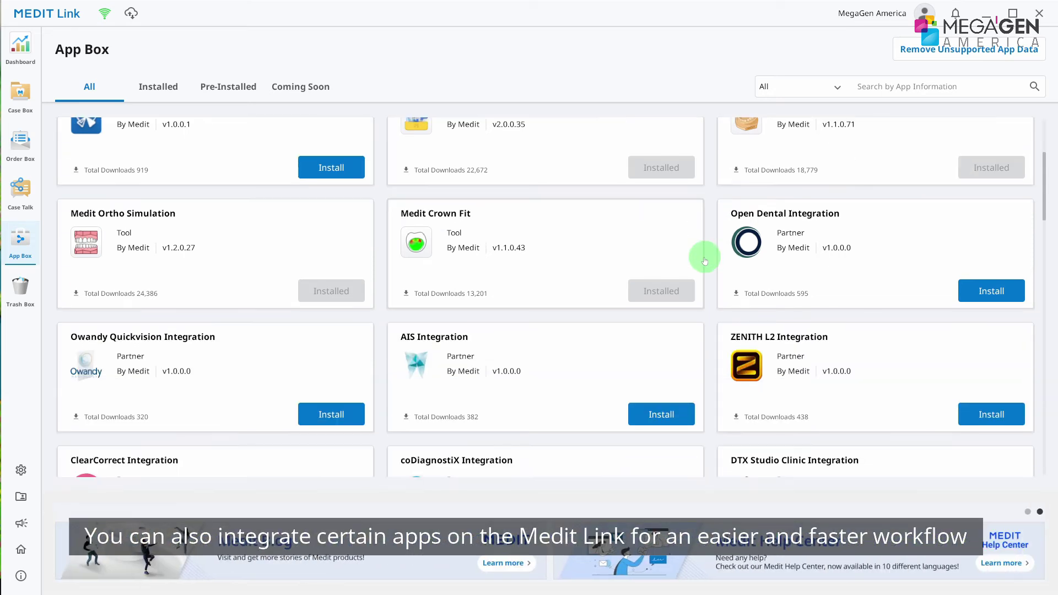
{"action": "scroll", "coordinate": [705, 260], "scroll_direction": "down", "scroll_amount": 1}
{"action": "scroll", "coordinate": [705, 260], "scroll_direction": "down", "scroll_amount": 1}
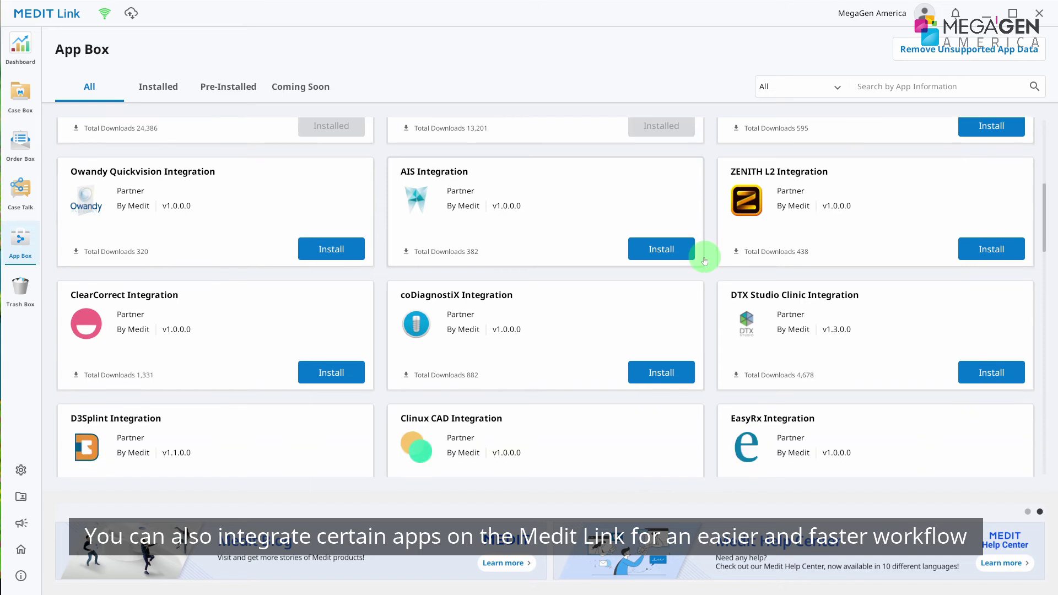
{"action": "scroll", "coordinate": [705, 260], "scroll_direction": "down", "scroll_amount": 1}
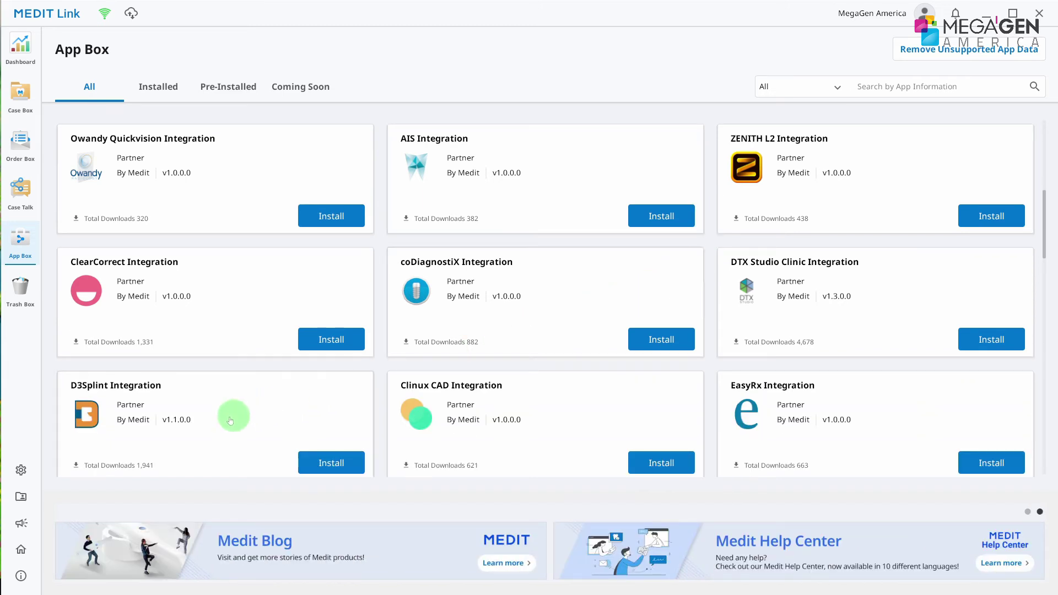
Step: Open General Settings and view the Storage Management section
{"action": "left_click", "coordinate": [21, 471]}
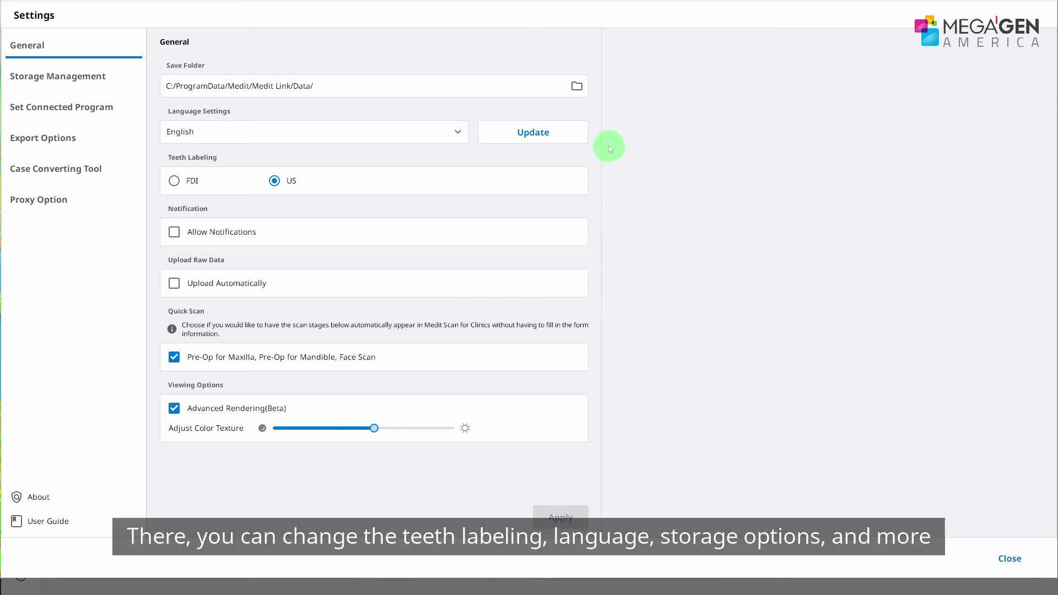
{"action": "left_click", "coordinate": [83, 76]}
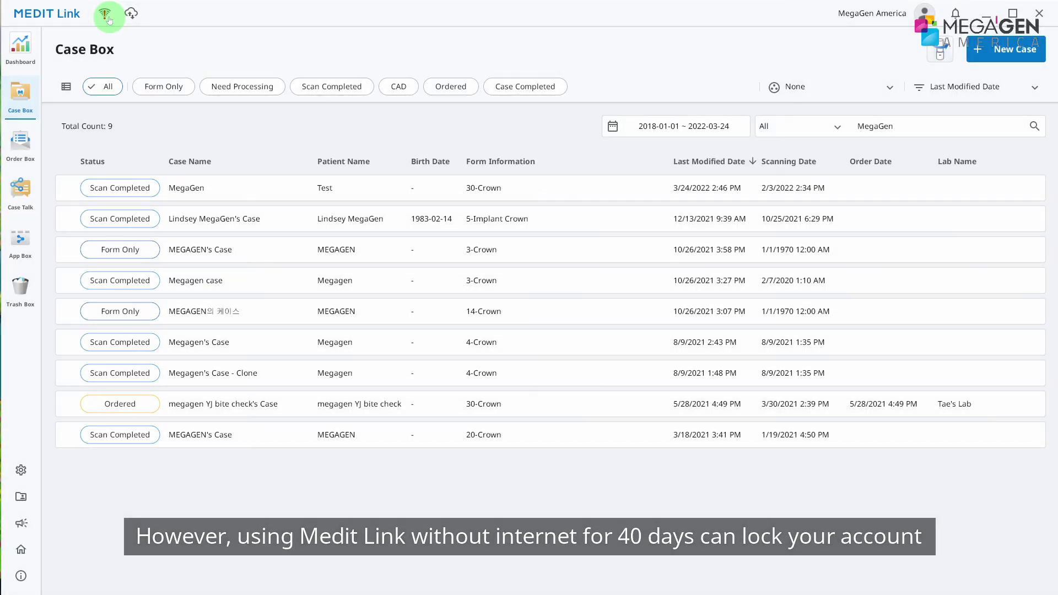
Step: Switch off Work Offline in the network status window and close it to reconnect
{"action": "left_click", "coordinate": [109, 20]}
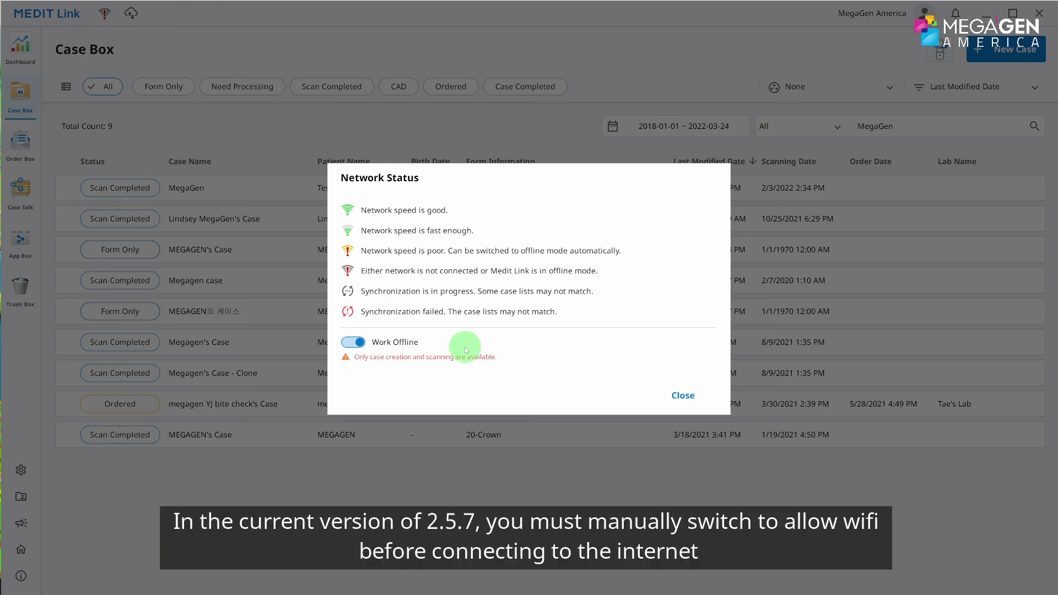
{"action": "left_click", "coordinate": [353, 341]}
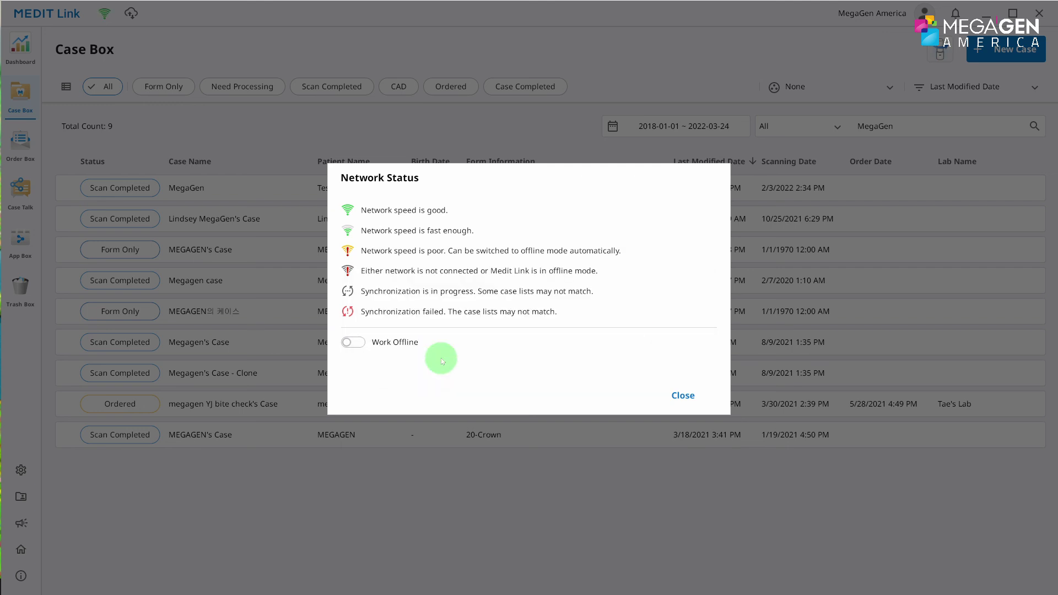
{"action": "left_click", "coordinate": [683, 396]}
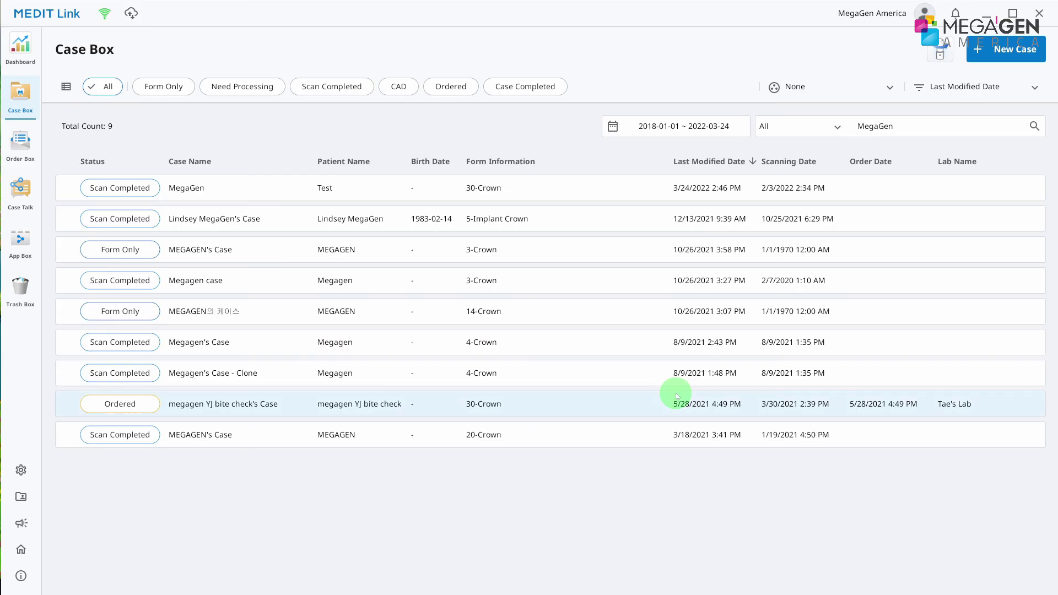